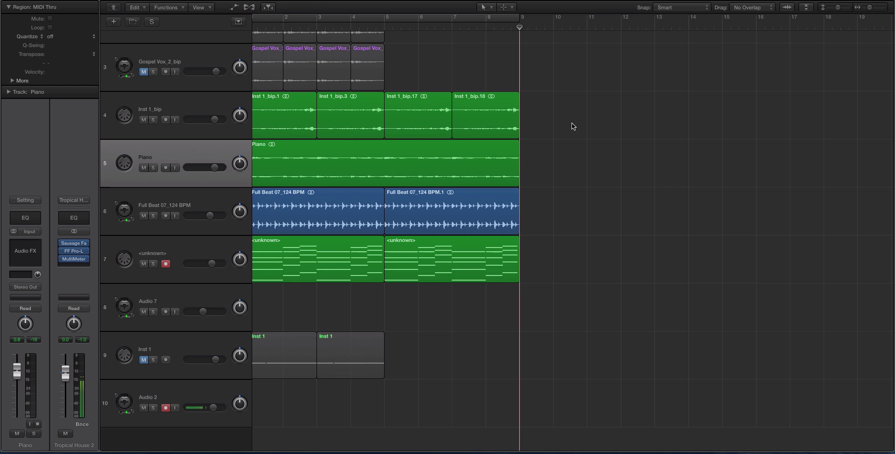
- Zoom in on the region ends around bars 7 to 9 with the Zoom tool and return to the full arrangement
scroll(535, 115, "left", 1)
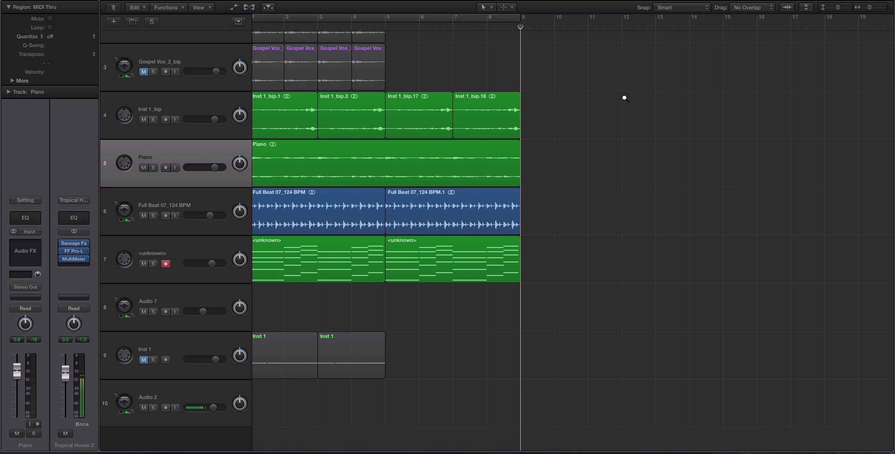
left_click_drag(427, 70, 620, 348)
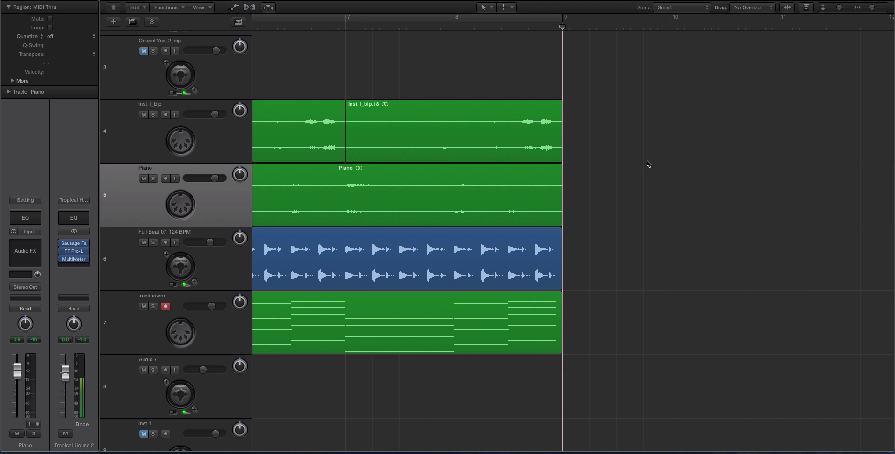
left_click(610, 163)
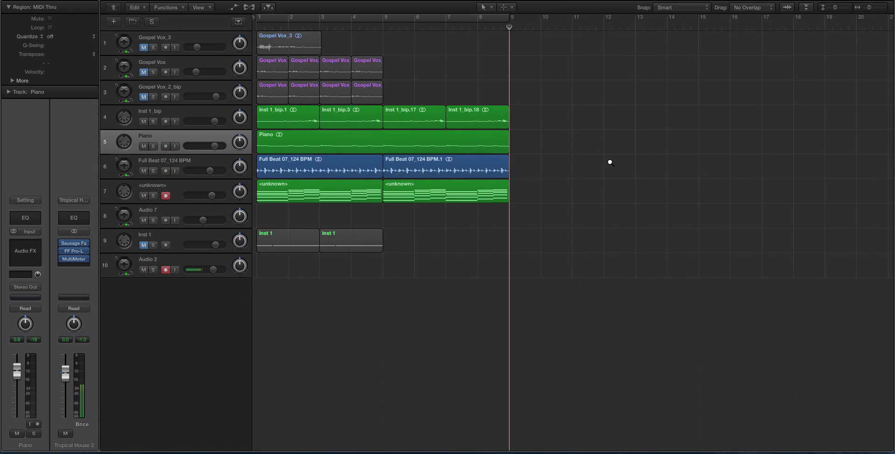
key("t")
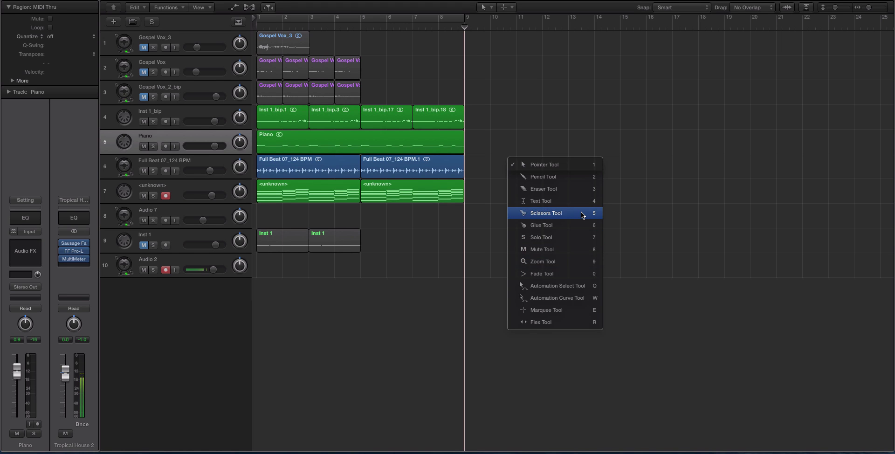
left_click(586, 270)
left_click_drag(410, 85, 570, 332)
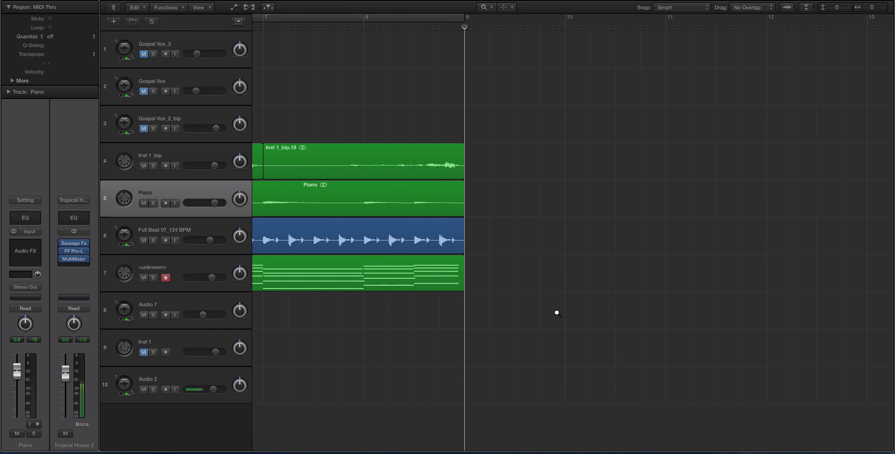
left_click(510, 232)
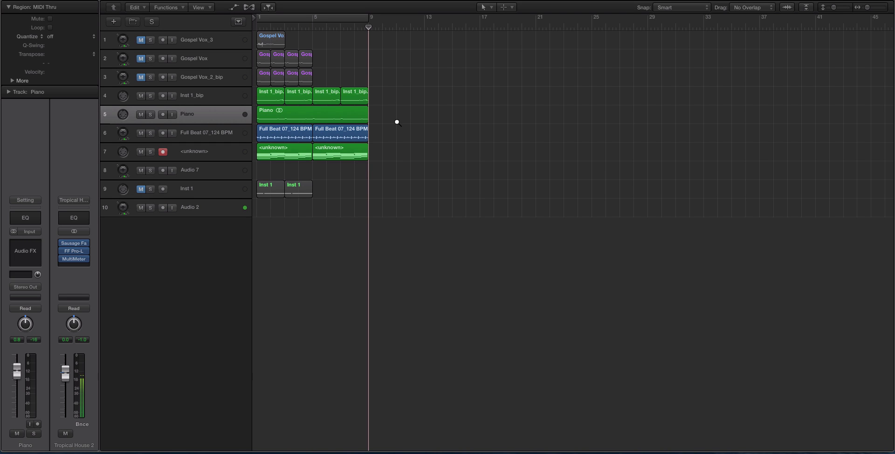
- Zoom the arrangement in and out horizontally and vertically, ending with taller tracks and bars 1 to 19 in view
scroll(396, 121, "up", 4)
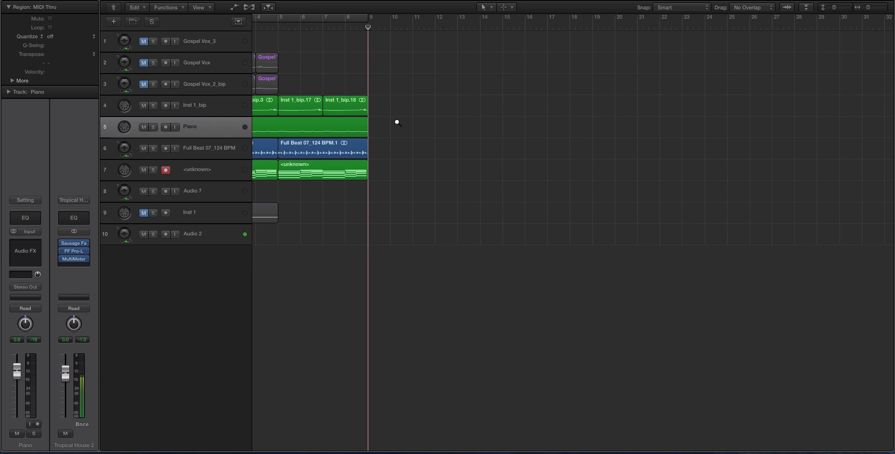
scroll(397, 122, "up", 5)
scroll(397, 123, "up", 5)
scroll(397, 123, "down", 8)
key("super+Down")
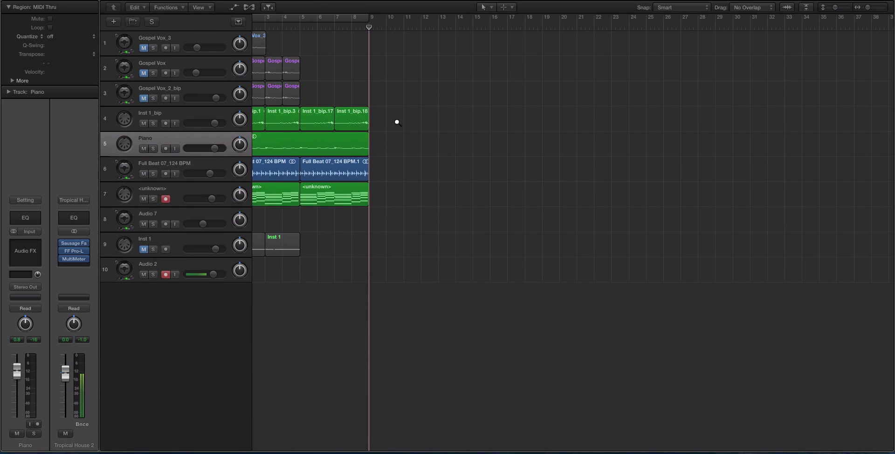
key("super+Right")
key("super+Down")
scroll(396, 122, "down", 6)
scroll(396, 122, "up", 4)
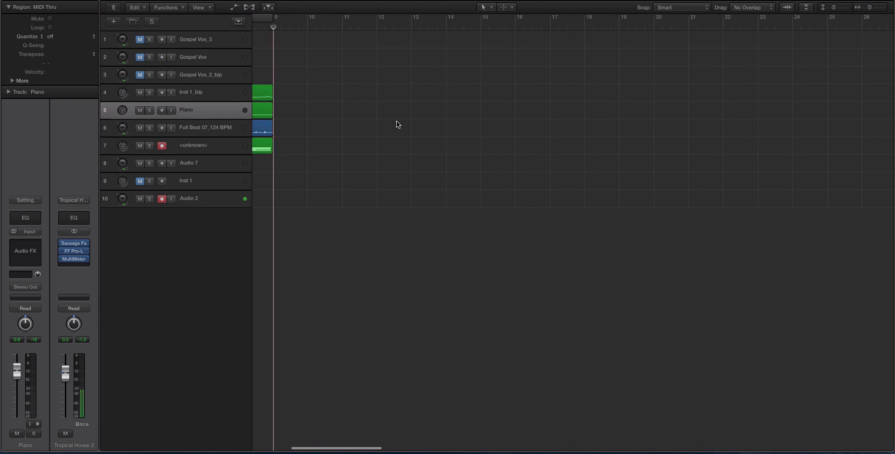
scroll(396, 122, "left", 10)
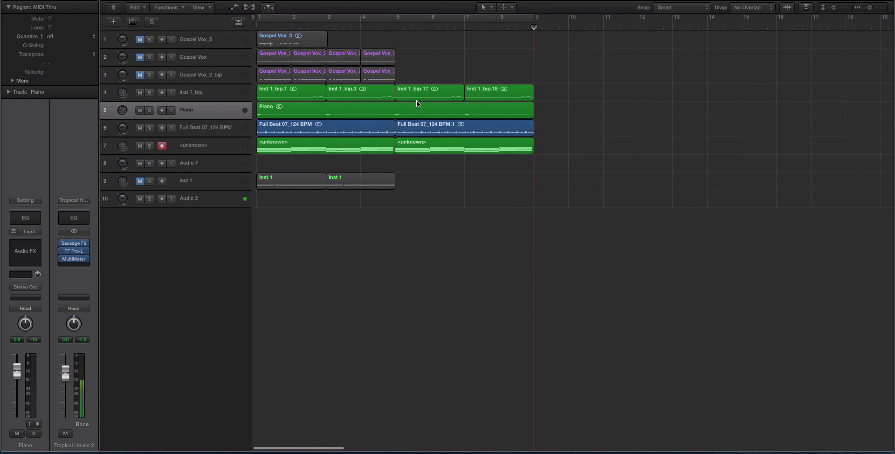
key("super+Down")
key("super+Down")
key("super+Down")
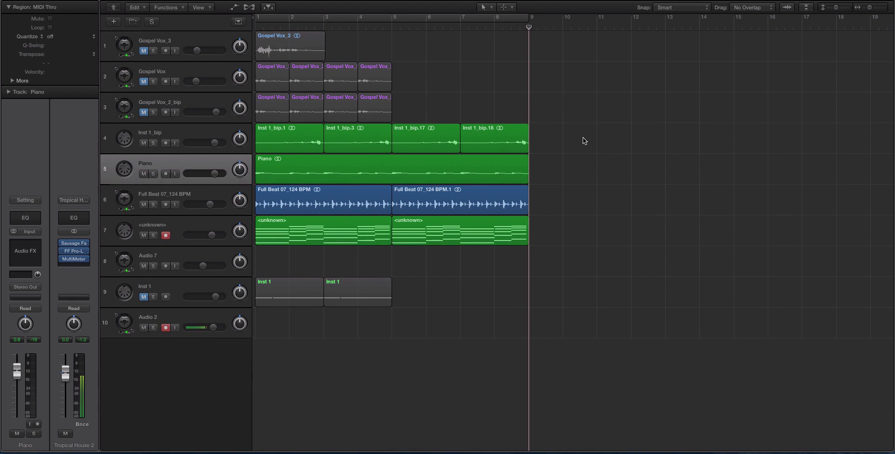
- Copy the four Inst 1_bip regions and paste them at bar 10 on the Piano track
left_click_drag(591, 134, 276, 138)
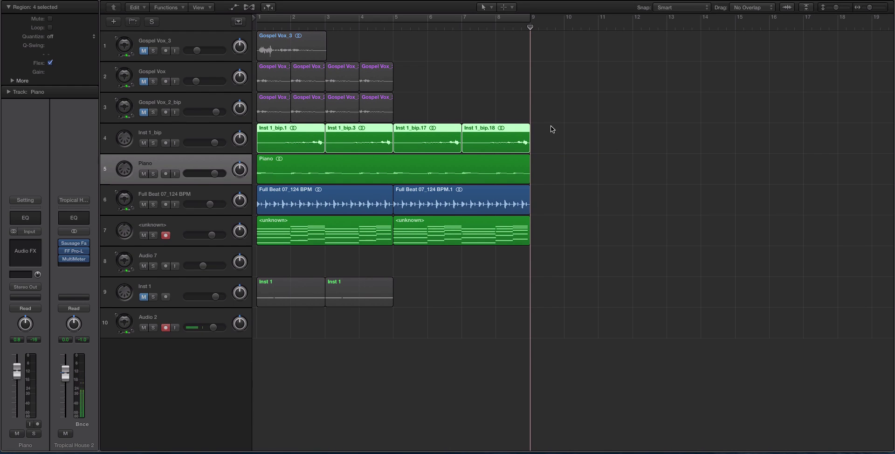
left_click_drag(593, 130, 275, 148)
left_click(564, 34)
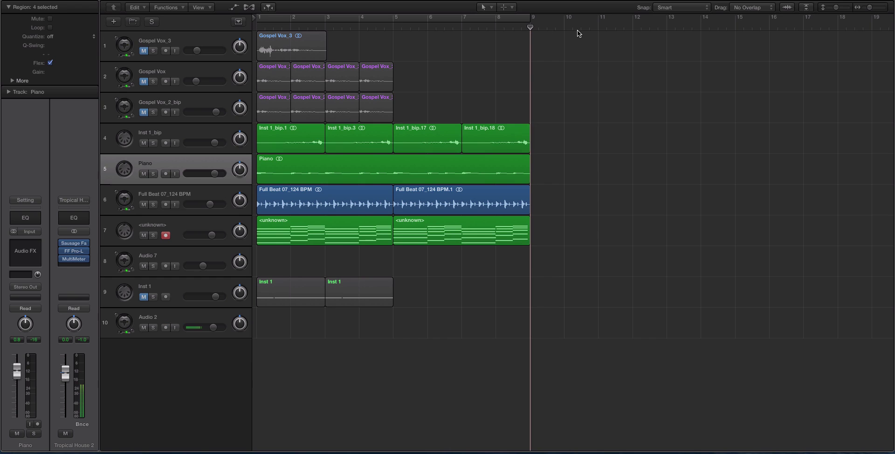
left_click(564, 28)
key("super+v")
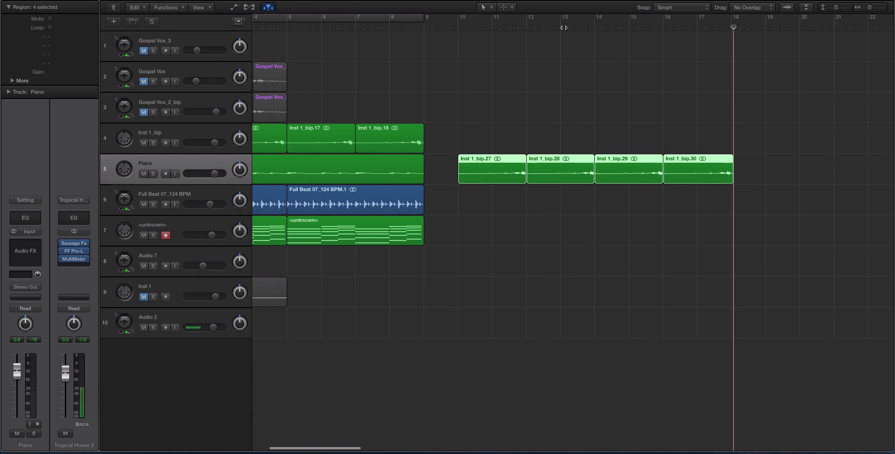
- Delete the four pasted regions from the Piano track
left_click_drag(814, 175, 471, 186)
key("BackSpace")
- Duplicate two regions on the Inst 1_bip track so the copies fill bars 9 to 13
key("super+Left")
key("super+Left")
key("super+Left")
left_click_drag(545, 130, 295, 145)
left_click_drag(399, 139, 370, 146)
- Delete the two copied regions after bar 9 on the Inst 1_bip track
left_click(383, 136)
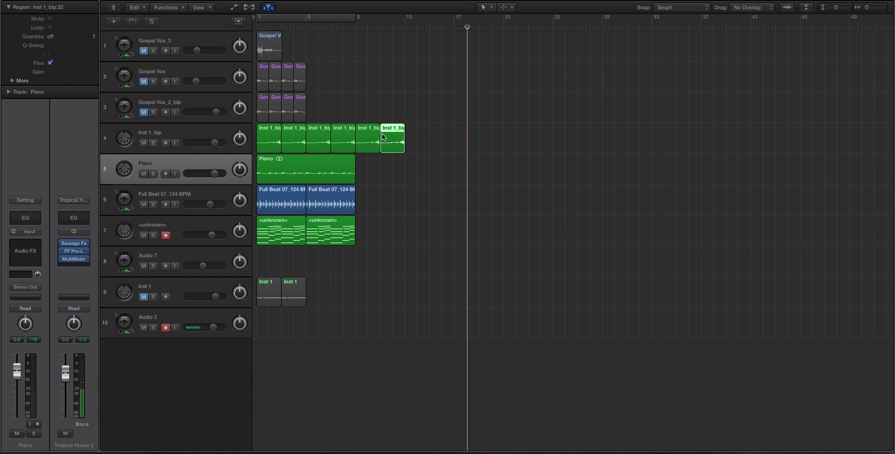
left_click(371, 130, "shift")
key("Delete")
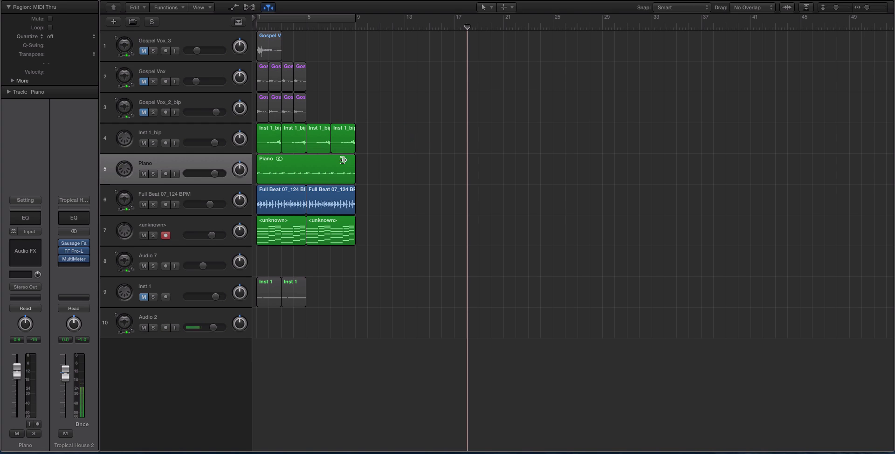
- View the first <unknown> region in the Piano Roll, select the five-note chord at bar 2, and close the editor
left_click(288, 231)
double_click(286, 228)
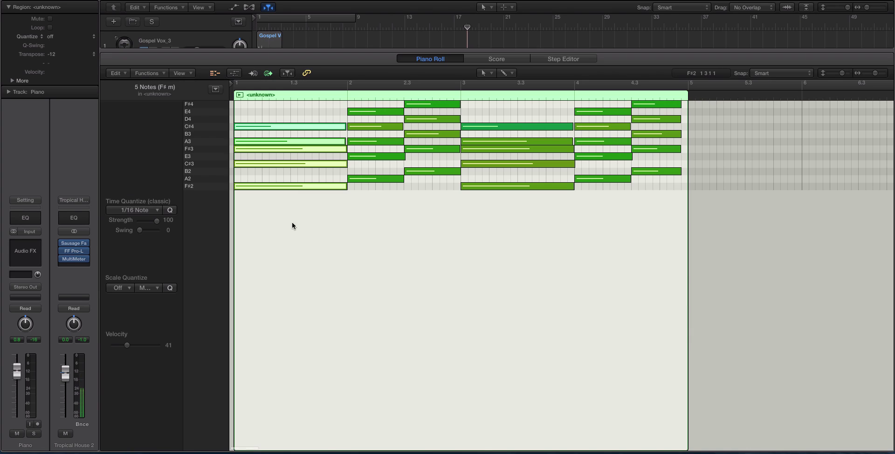
left_click_drag(354, 109, 364, 176)
key("super+z")
key("super+z")
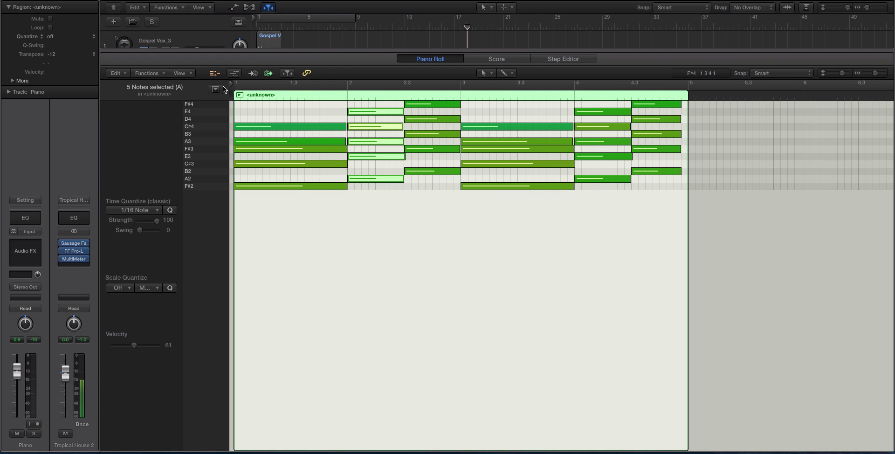
key("e")
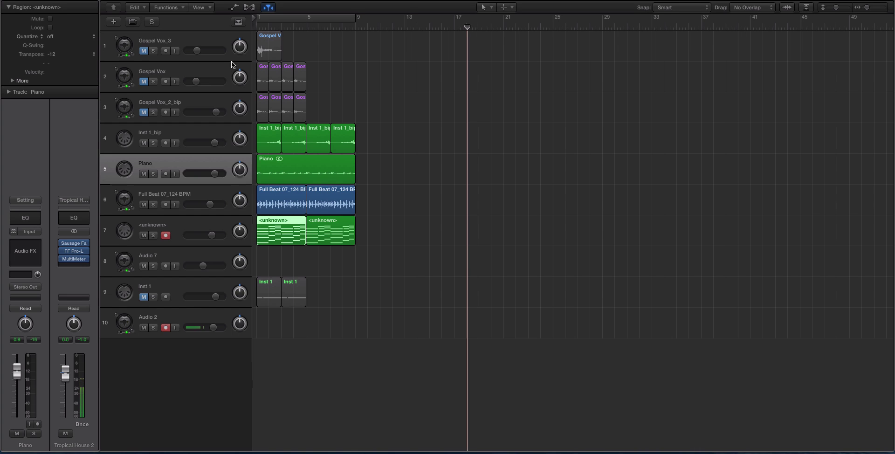
- Select all regions on the Inst 1_bip, Piano, Full Beat and <unknown> tracks
left_click(191, 194)
left_click(184, 161)
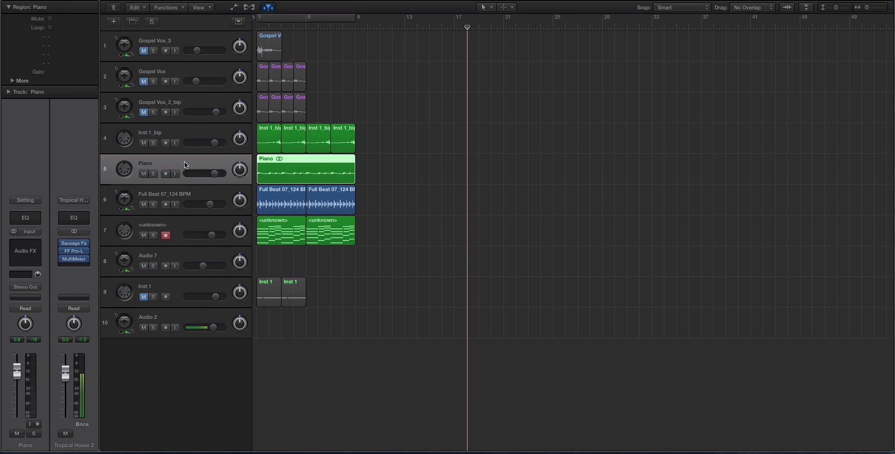
left_click_drag(430, 126, 267, 246)
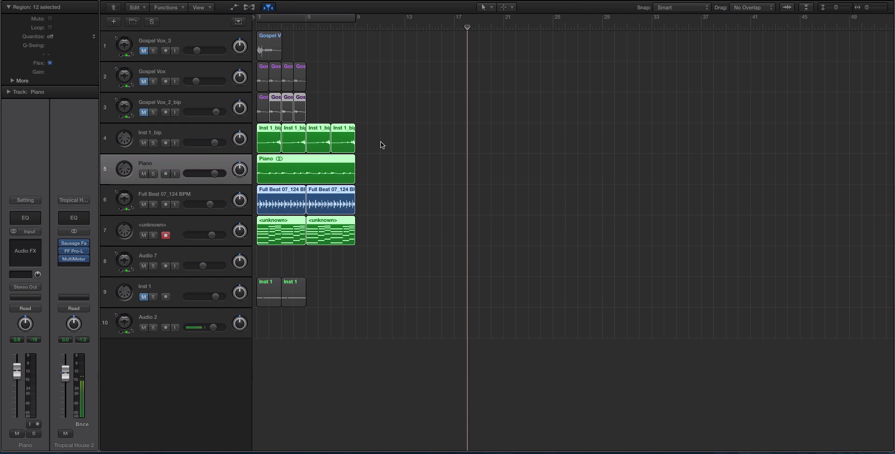
left_click_drag(388, 139, 257, 247)
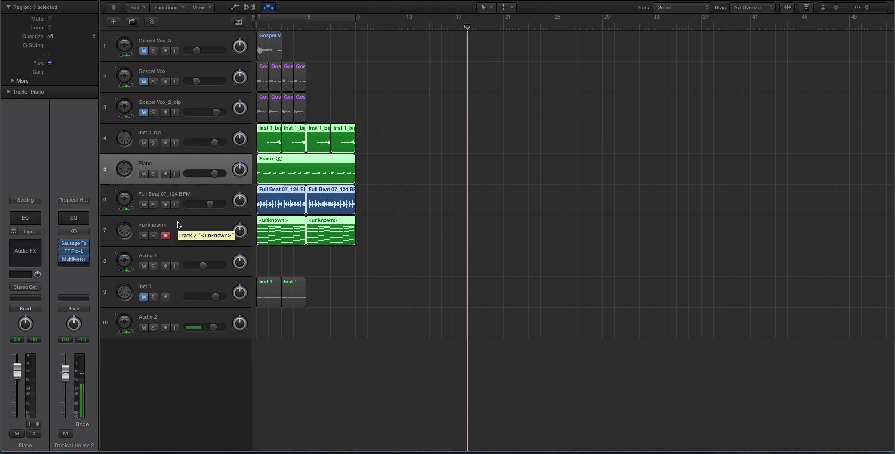
- Select the Inst 1_bip track, show the mixer, and enlarge it to display the complete channel strips
left_click(183, 131)
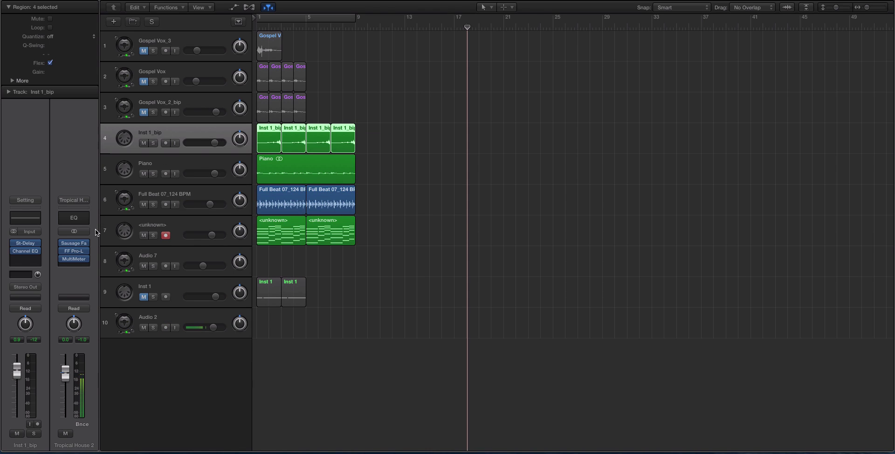
key("x")
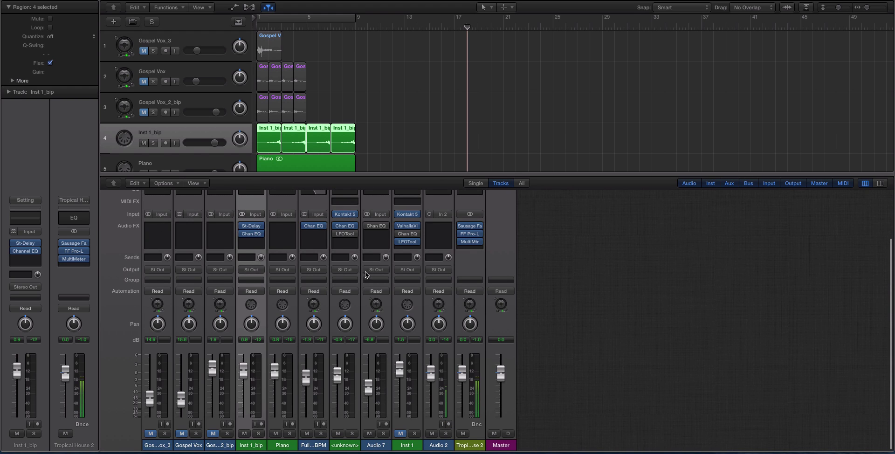
left_click_drag(279, 177, 279, 139)
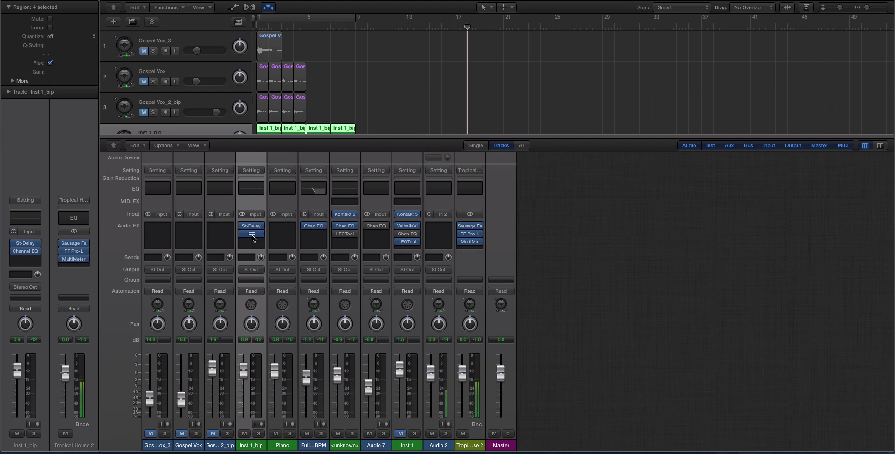
- Try placing the Inst 1_bip channel's Channel EQ on the Piano channel, remove it there, and hide the mixer
left_click_drag(252, 235, 285, 227)
left_click(293, 228)
left_click(290, 240)
left_click(409, 241)
key("x")
- Select the Inst 1_bip.1 region and switch to the Scissors tool
left_click(406, 169)
left_click(218, 162)
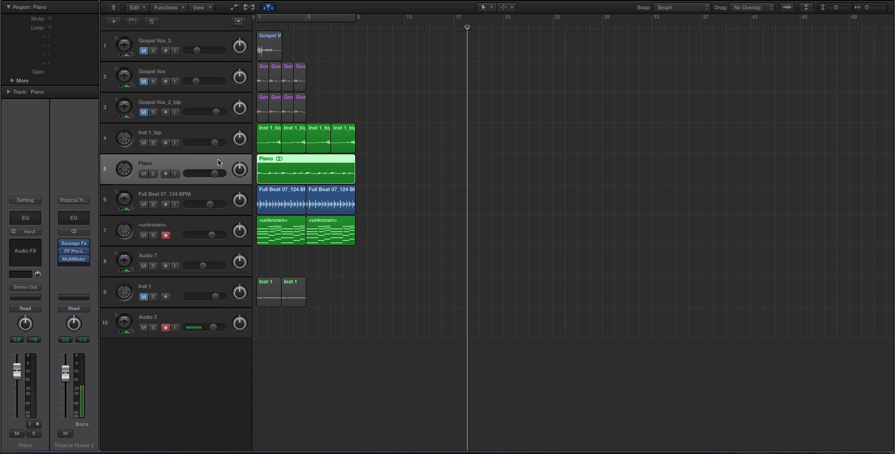
scroll(459, 181, "up", 2)
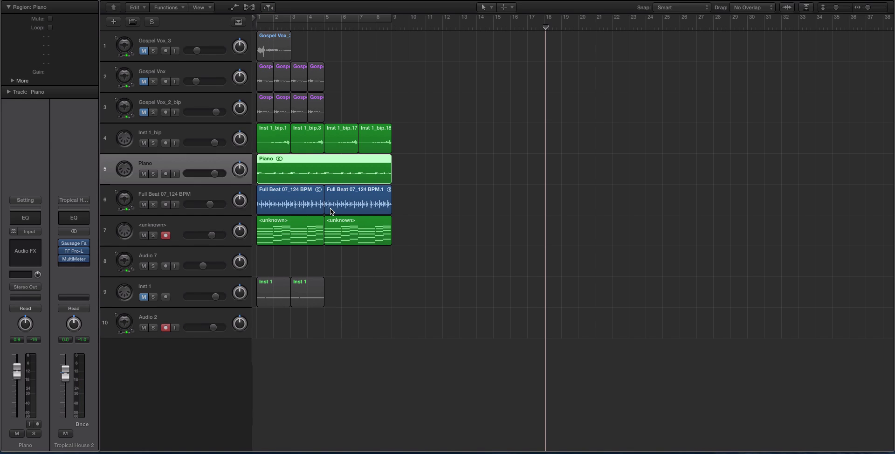
left_click(424, 144)
left_click(371, 136)
left_click(275, 140)
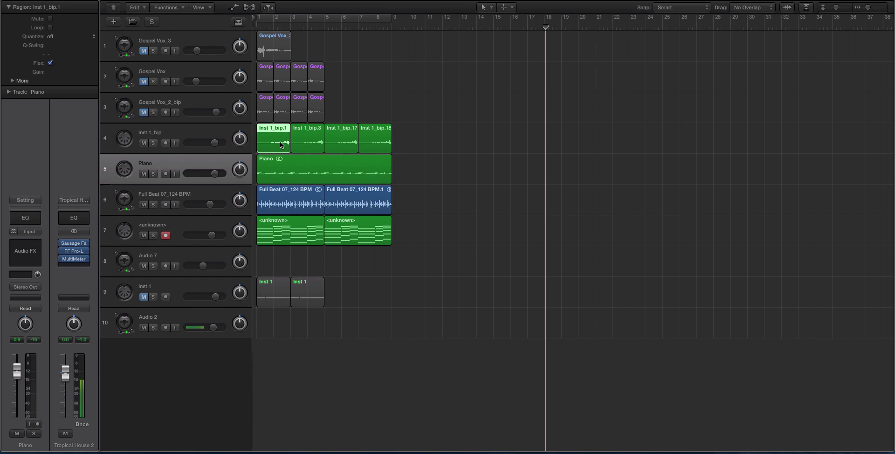
key("t")
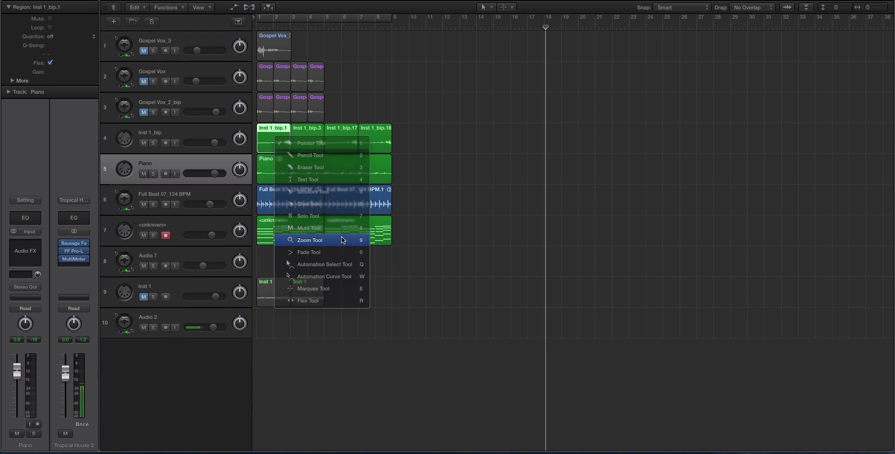
left_click(336, 191)
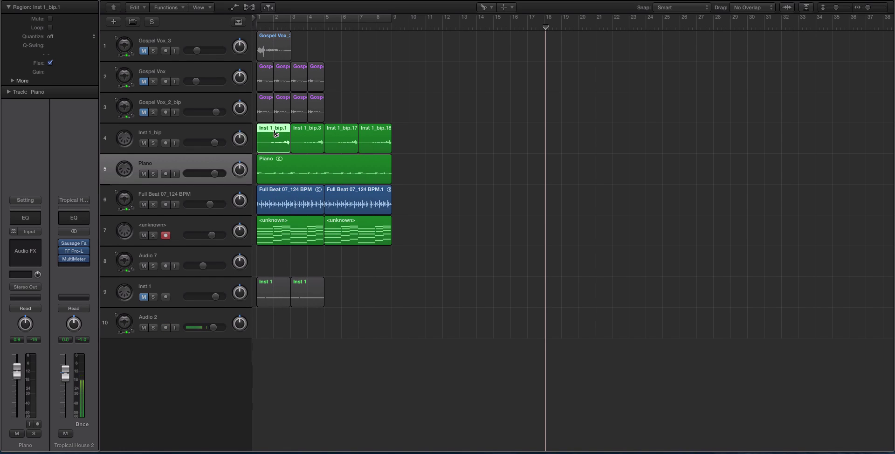
- Return to the Pointer tool and select the Piano region
key("t")
left_click(424, 160)
key("t")
left_click(275, 173)
left_click(284, 168)
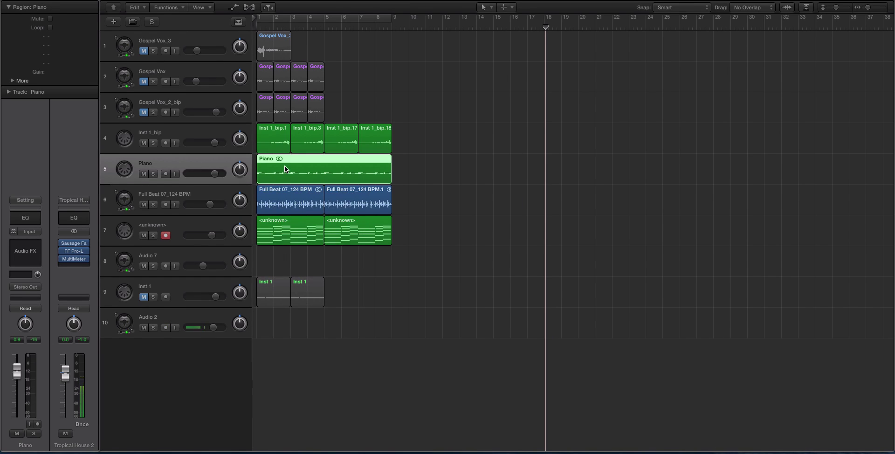
- Solo the selected Piano region and switch to the Scissors tool
key("z")
scroll(285, 166, "right", 6)
scroll(284, 166, "left", 7)
key("ctrl+s")
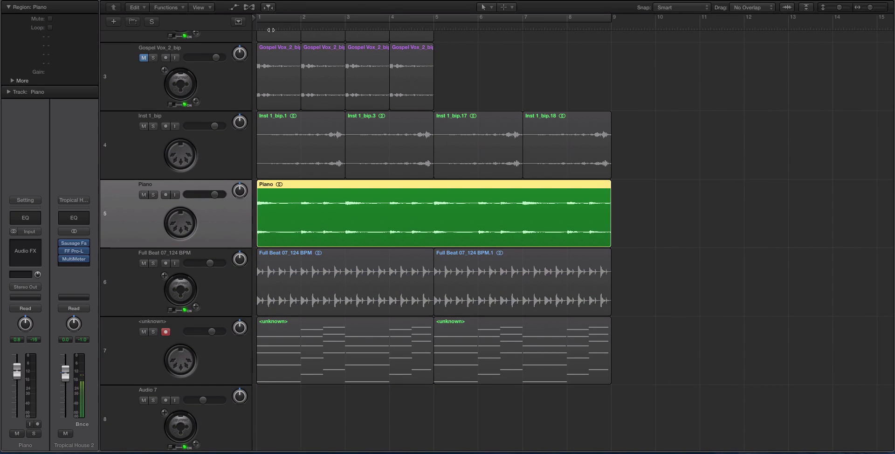
scroll(269, 29, "up", 5)
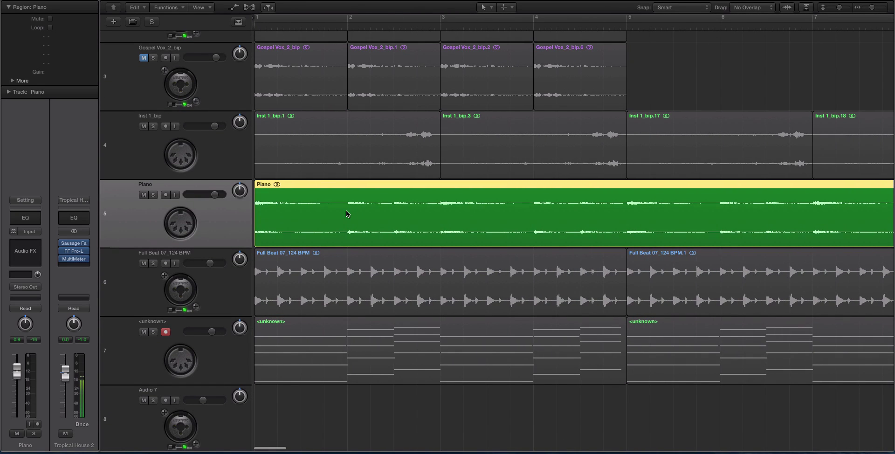
key("t")
key("i")
- Try cutting the Piano region into slices with the Scissors tool and undo the cuts
left_click_drag(281, 215, 325, 221)
mouse_move(382, 228)
left_mouse_down()
mouse_move(372, 229)
mouse_move(399, 228)
left_mouse_up()
key("super+z")
key("super+z")
key("super+z")
key("super+z")
key("super+z")
- Divide the whole Piano region into equal one-beat slices with a repeated Scissors cut at the second beat of bar 1
scroll(339, 203, "left", 3)
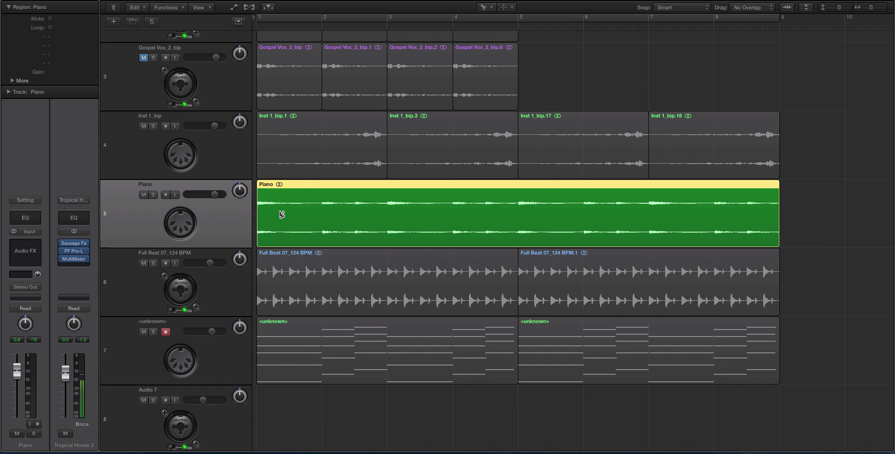
left_click_drag(277, 214, 275, 216)
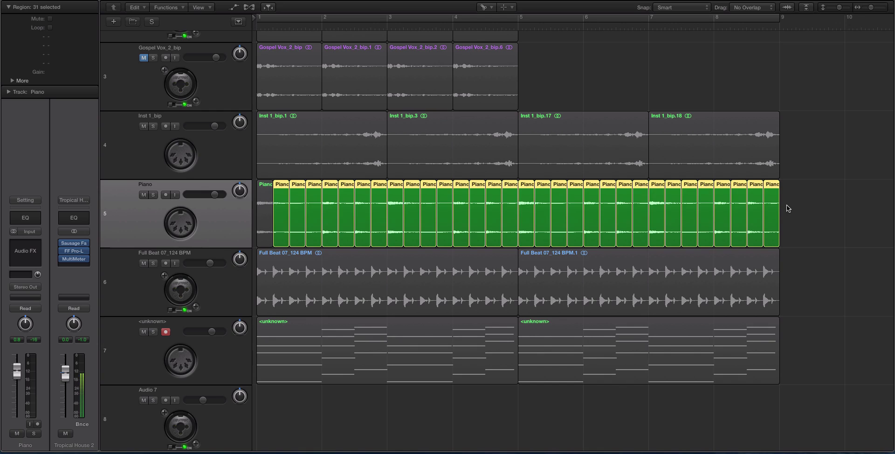
- Select all the slices on the Piano track and join them back into one region
left_click_drag(811, 206, 271, 217)
key("super+j")
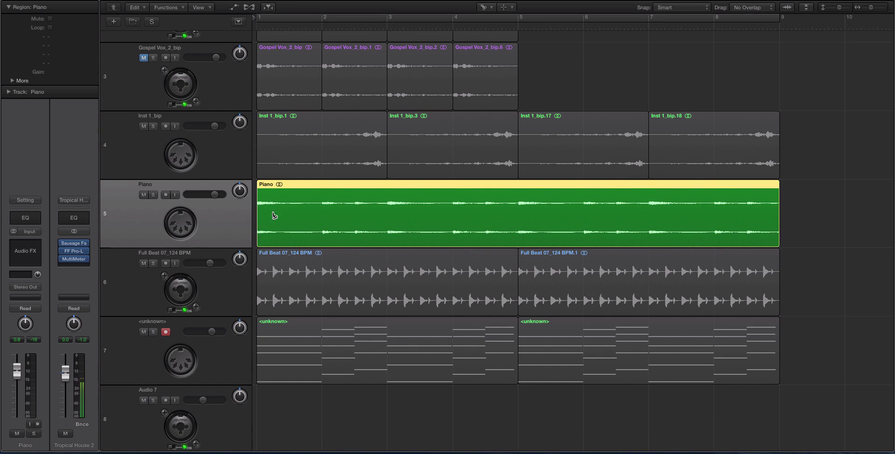
- Open the first MIDI region on track 7 in the Piano Roll and select the five notes of the chord in bar 1
left_click(287, 363)
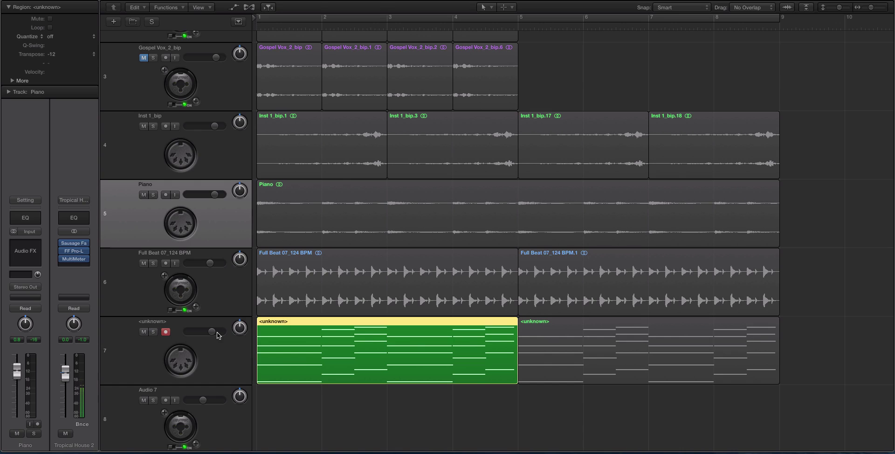
key("p")
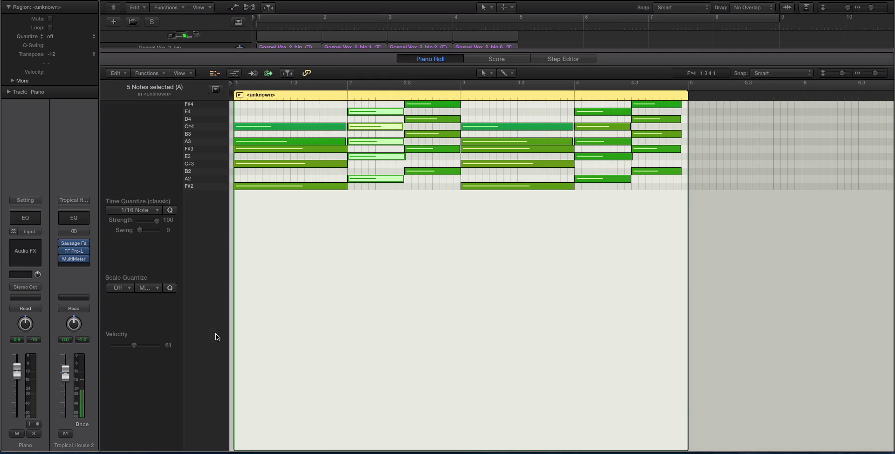
left_click(290, 126)
left_click_drag(290, 125, 297, 220)
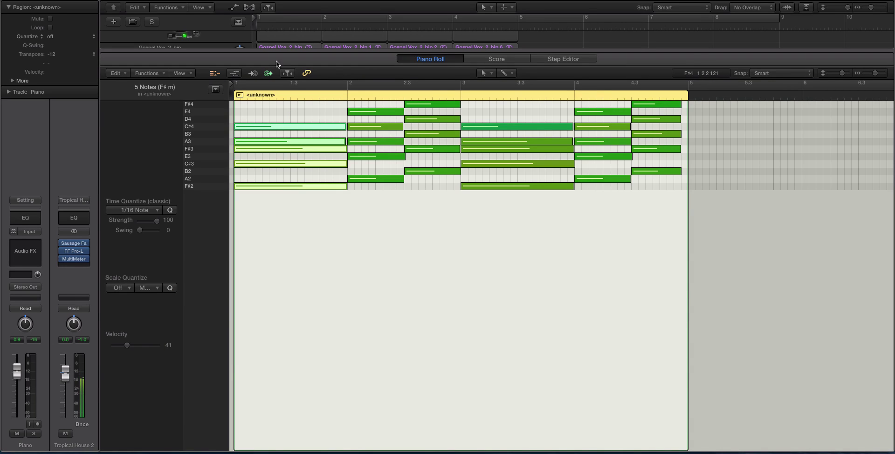
- Play back the chord in bar 1, and divide its notes into equal one-beat slices with a repeated Scissors cut
left_click(282, 17)
key("space")
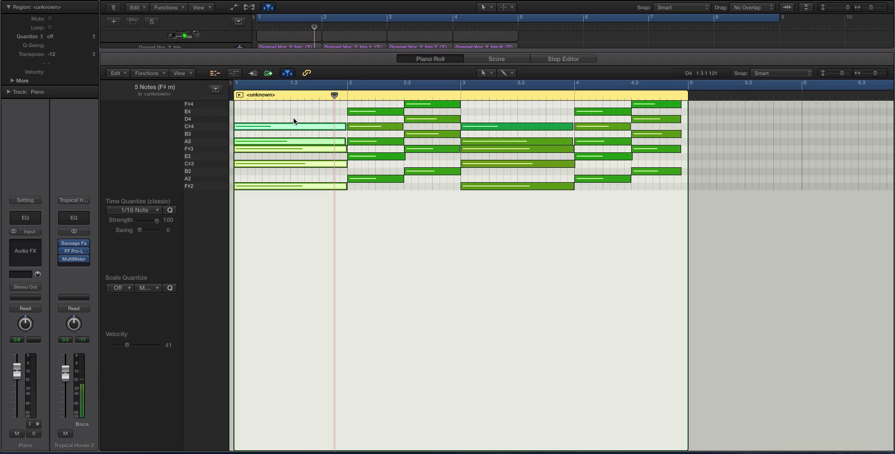
key("t")
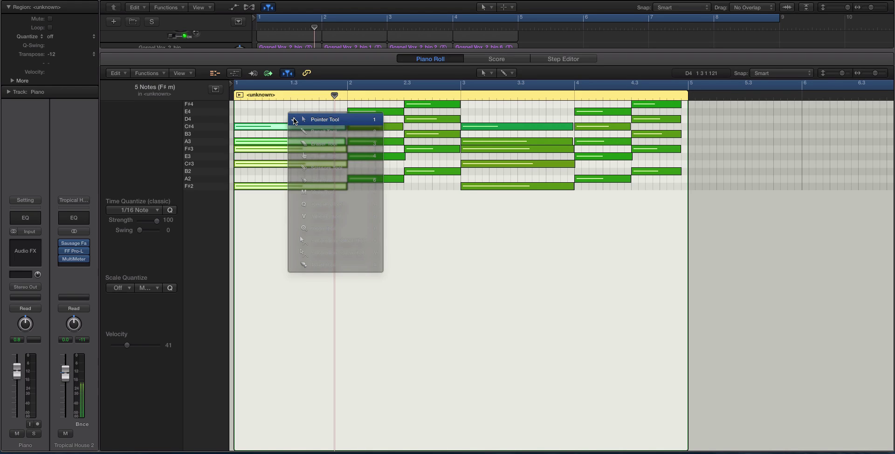
left_click(294, 121)
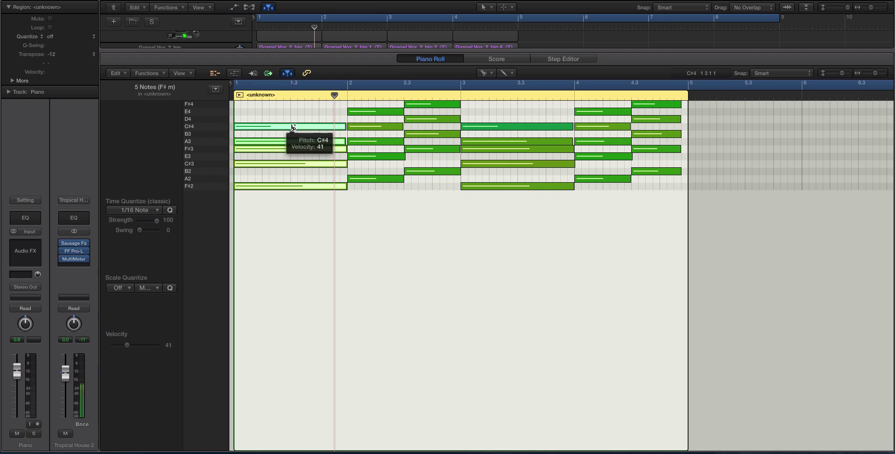
left_click_drag(293, 127, 263, 125)
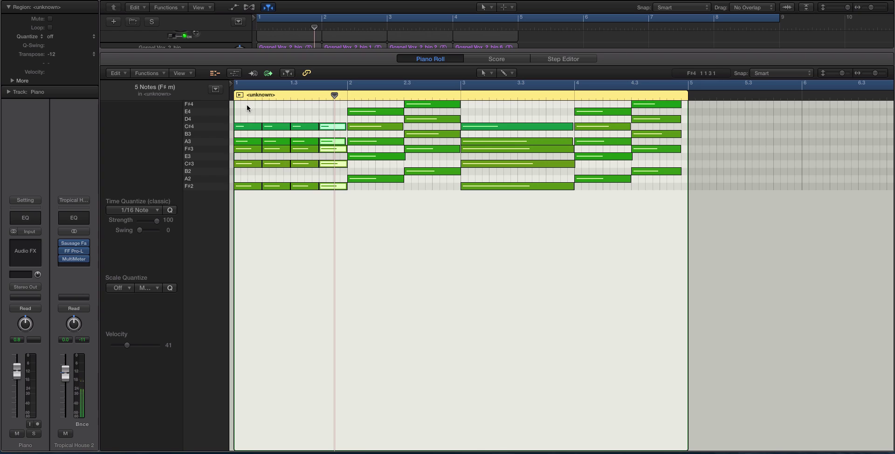
- Select all the sliced notes in bar 1 and play them back from the start
left_click_drag(247, 104, 320, 220)
key("Return")
key("space")
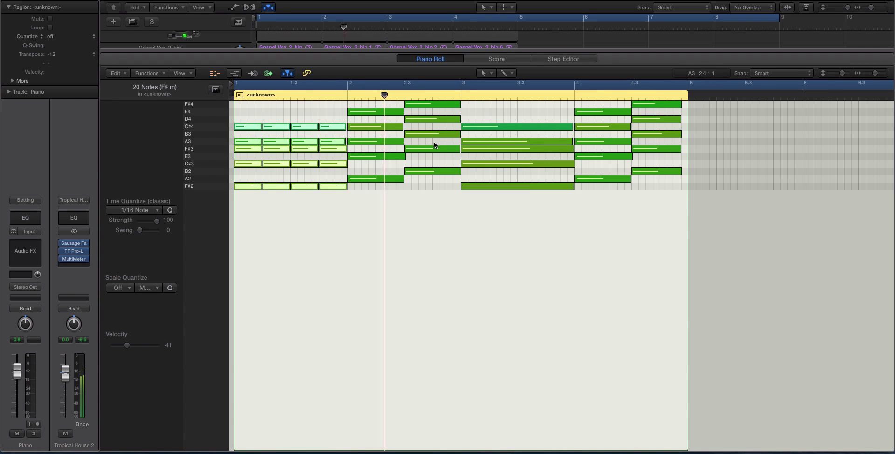
- Divide the five-note chord at beat 3 of bar 2 into equal 1/16-note slices with a repeated Scissors cut and play the result
left_click_drag(449, 206, 417, 102)
key("t")
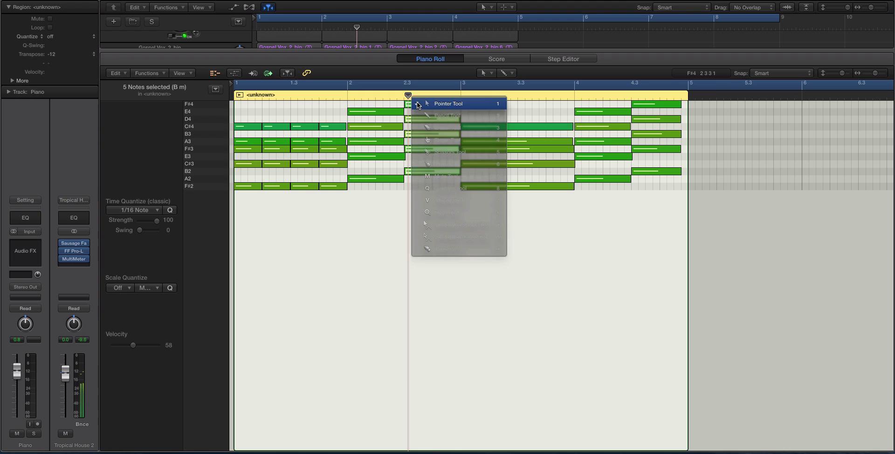
key("i")
left_click(412, 106, "alt")
key("space")
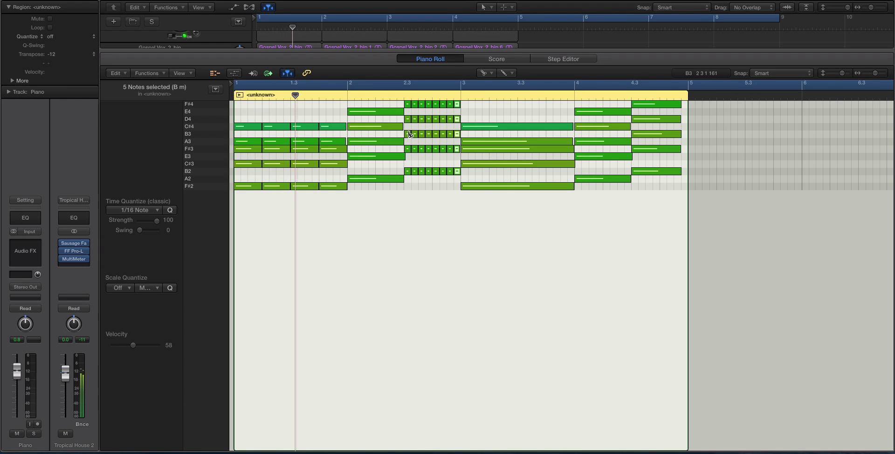
- Close the Piano Roll and turn off solo mode for the selected region
left_click(410, 135)
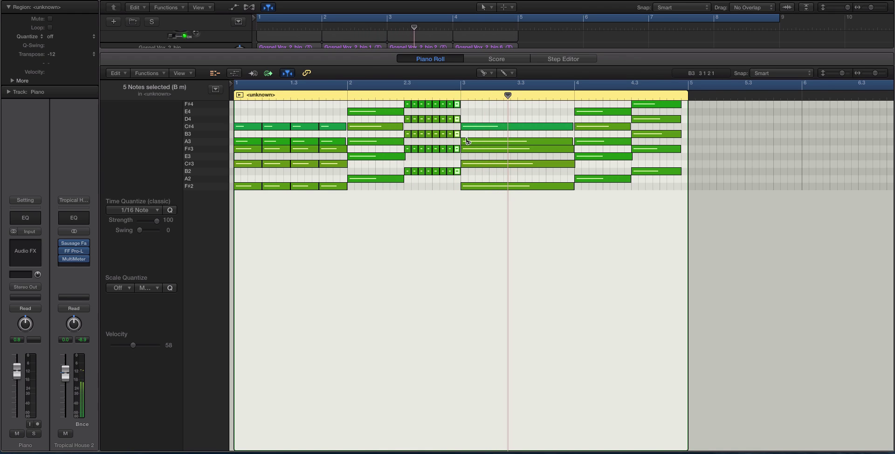
key("x")
key("x")
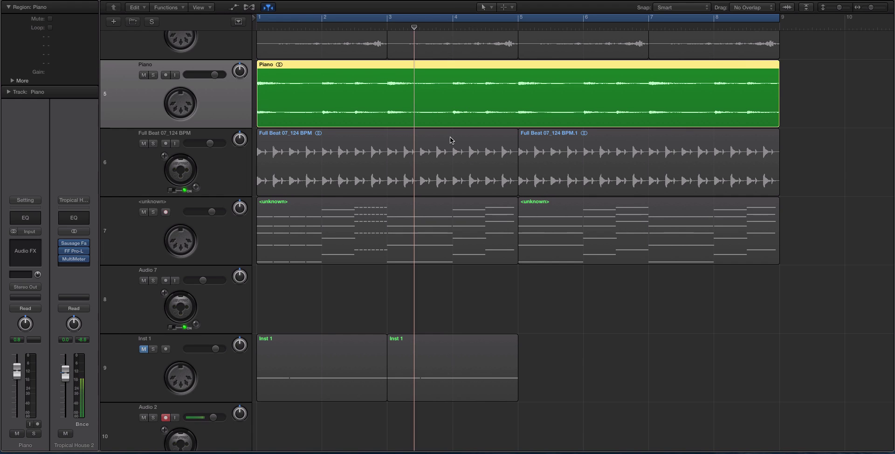
key("ctrl+s")
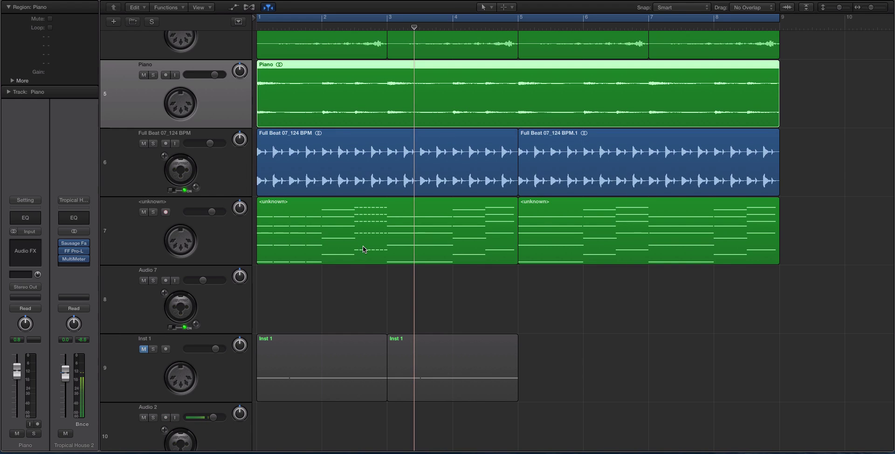
scroll(363, 246, "left", 5)
scroll(363, 246, "up", 5)
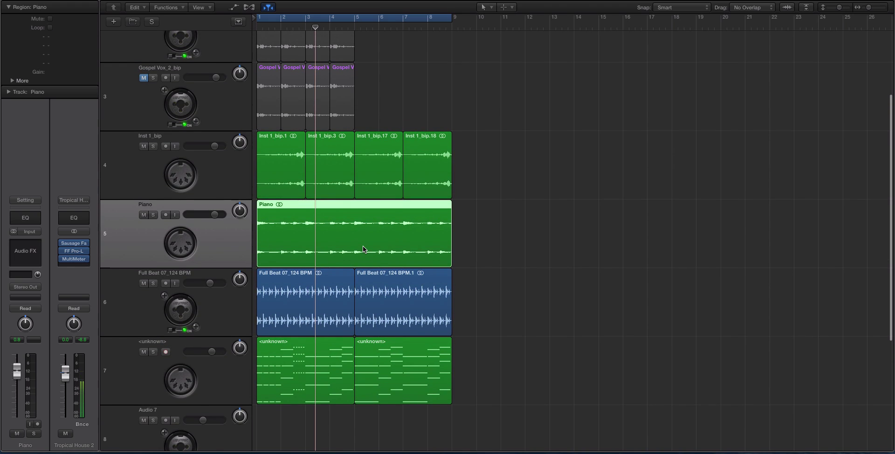